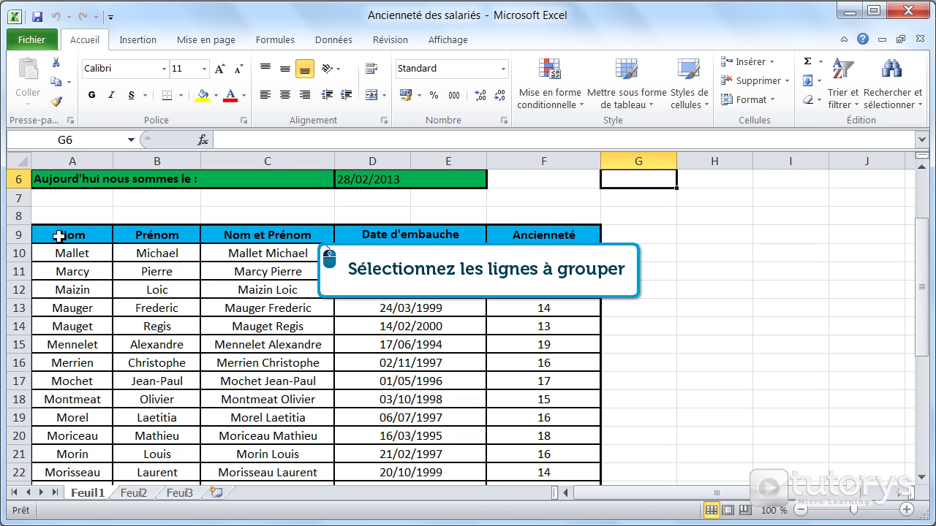
Select the range A10:F33 holding the employee records.
mouse_move(63, 253)
left_mouse_down()
mouse_move(388, 324)
mouse_move(585, 485)
mouse_move(581, 460)
left_mouse_up()
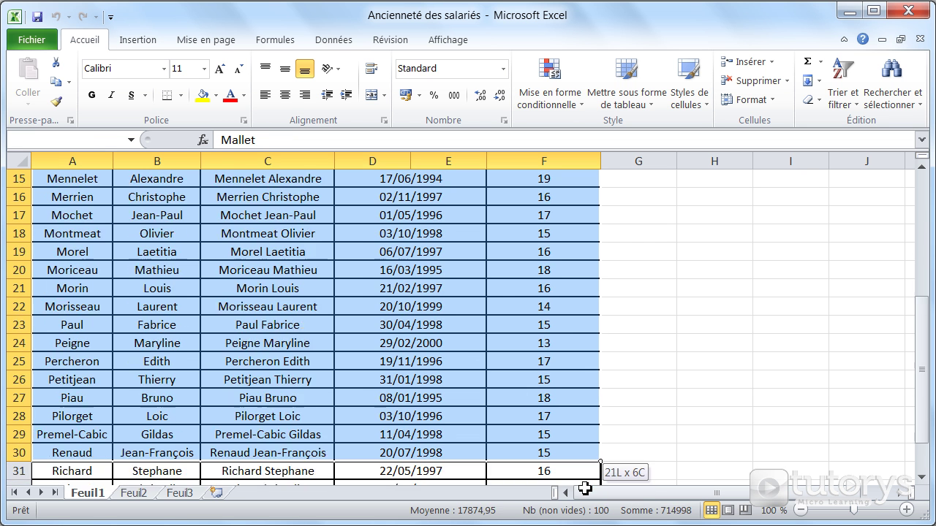
scroll(567, 451, "up", 1)
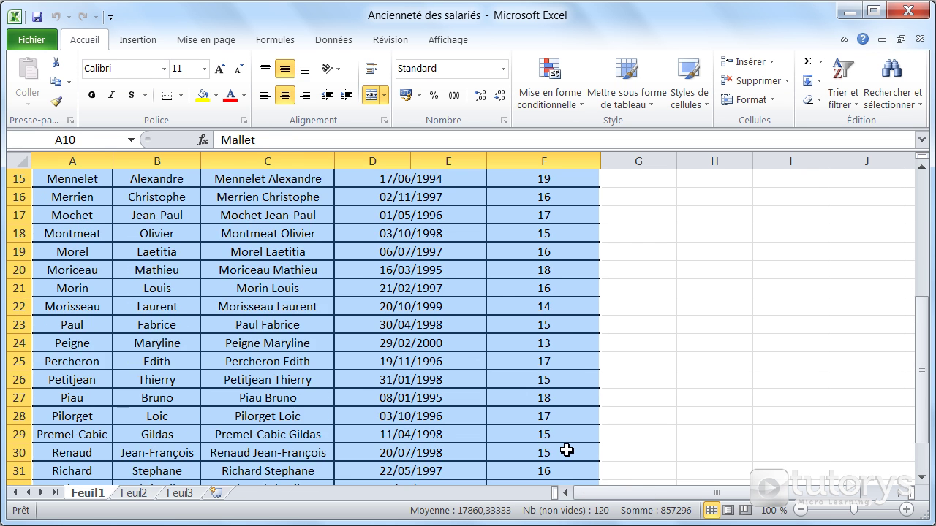
scroll(566, 451, "up", 2)
scroll(566, 451, "up", 3)
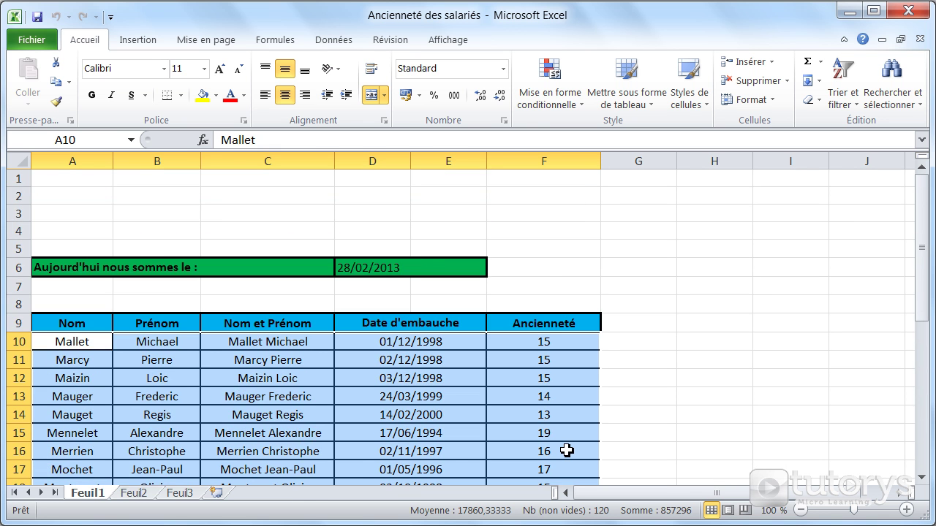
scroll(566, 450, "down", 1)
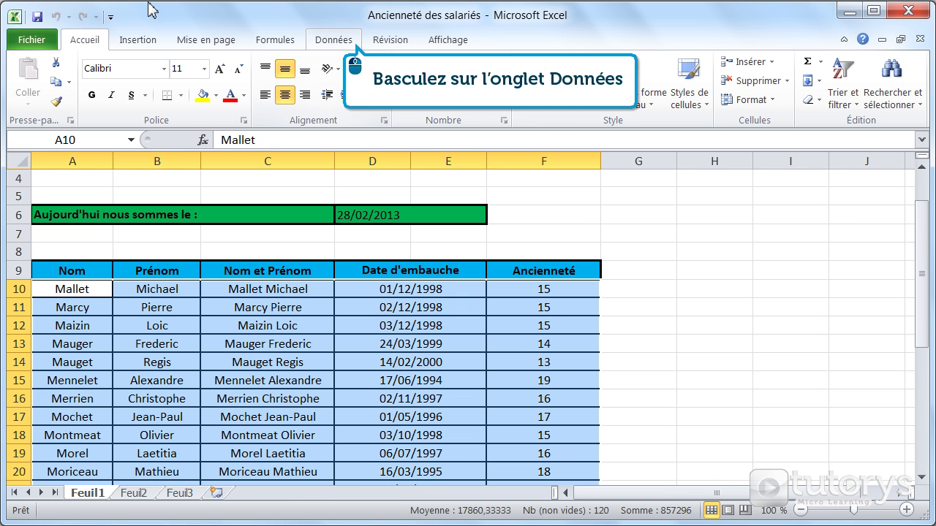
Group rows 10–33 with Données > Grouper, keeping Lignes selected.
left_click(339, 44)
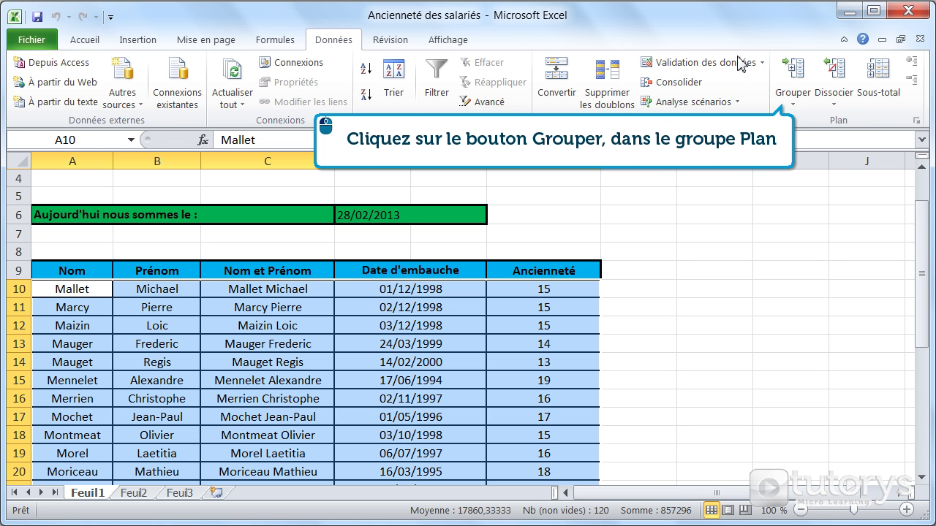
left_click(797, 78)
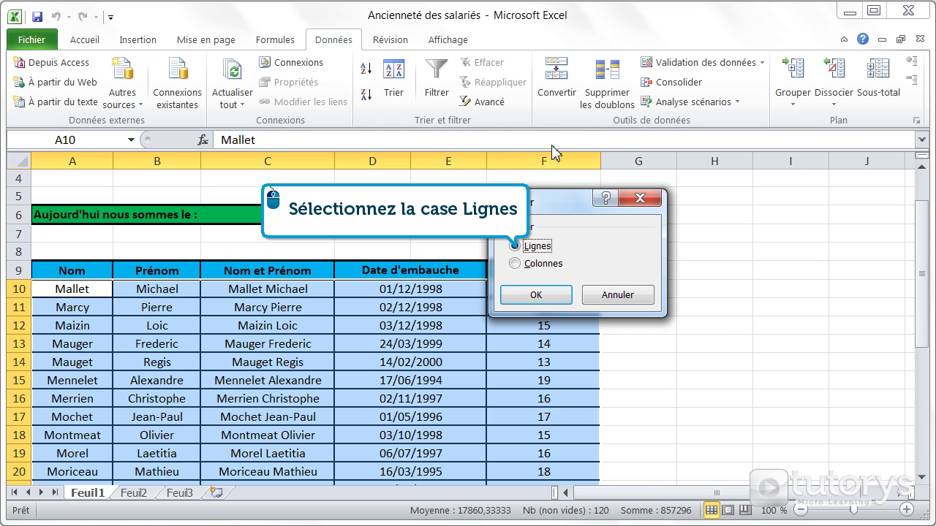
left_click(516, 247)
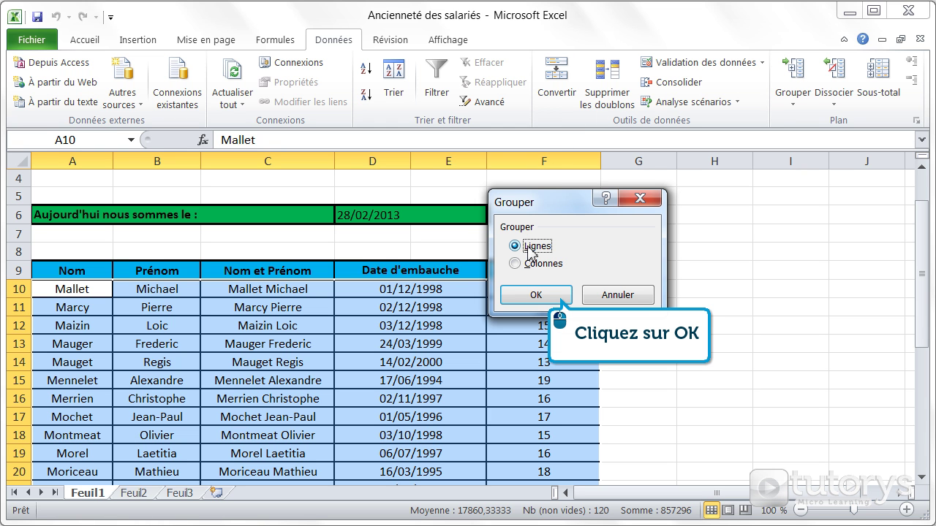
left_click(544, 294)
scroll(313, 325, "down", 1)
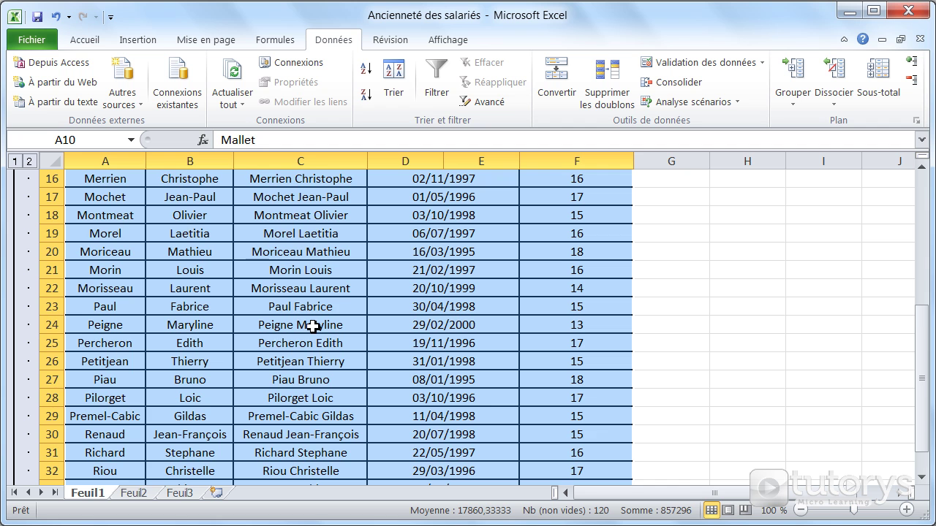
Hide rows 10–33 using the row group's '-' outline button.
scroll(313, 326, "down", 1)
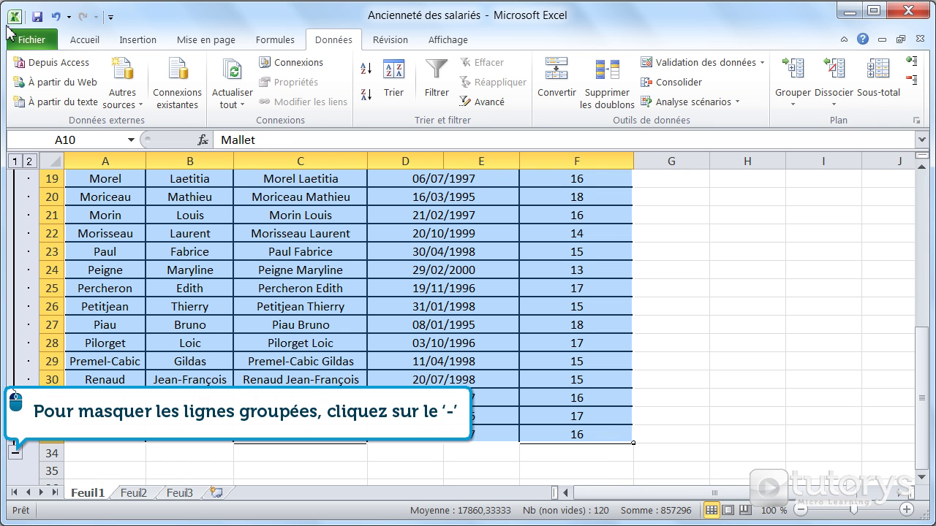
left_click(15, 453)
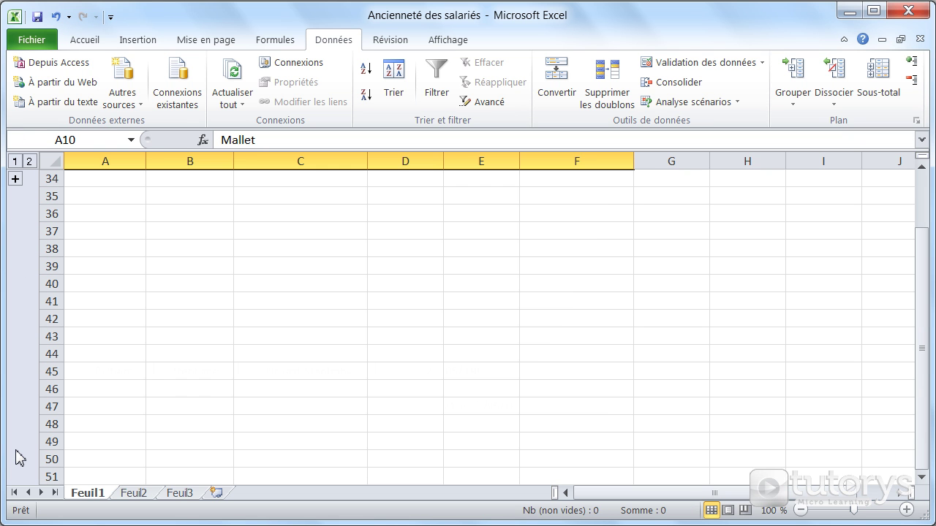
scroll(15, 458, "up", 3)
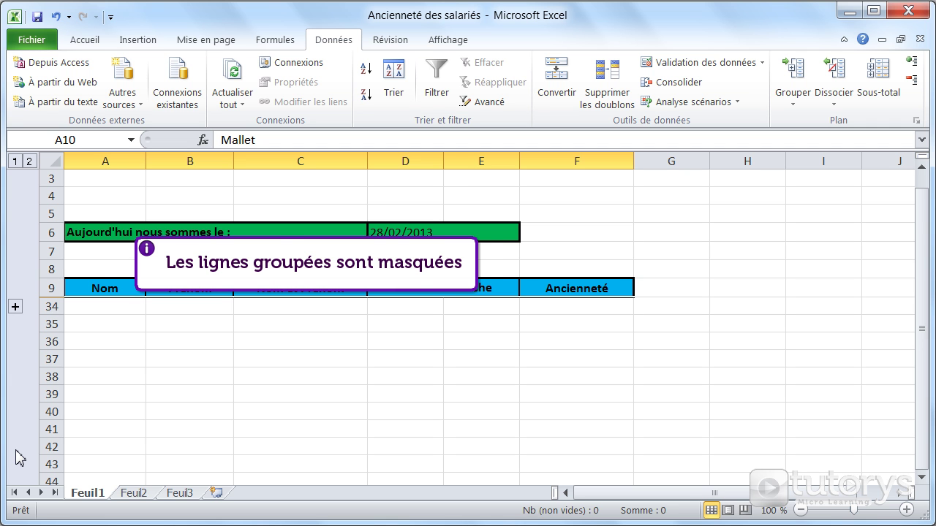
scroll(15, 458, "up", 1)
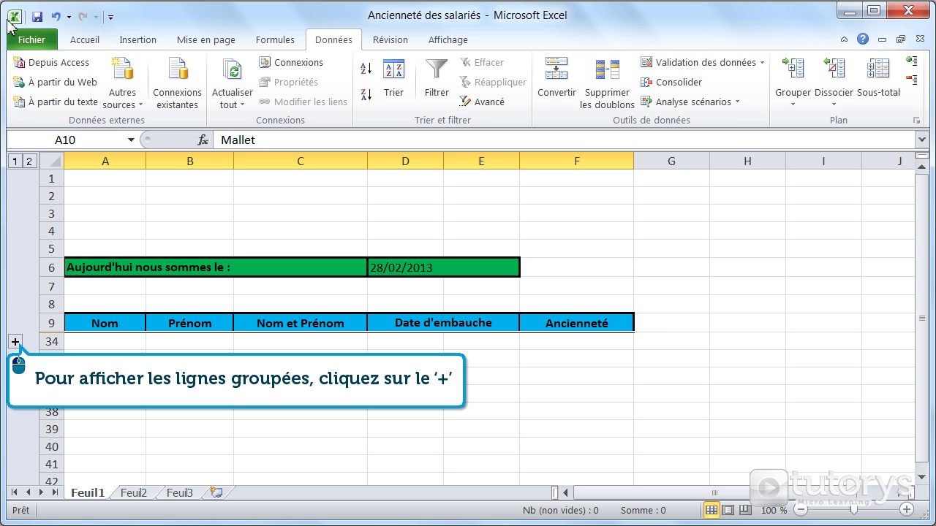
Show rows 10–33 again with the '+' outline button beside row 34.
left_click(15, 342)
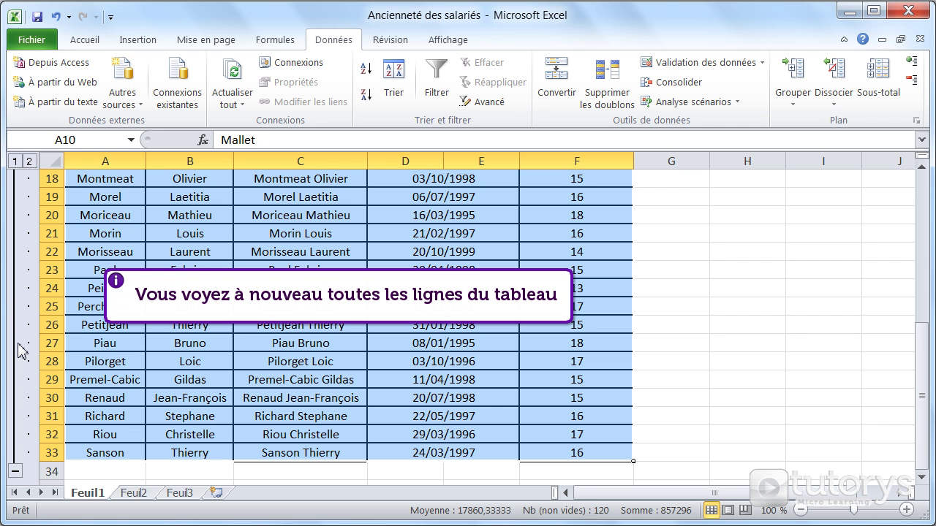
scroll(22, 351, "up", 1)
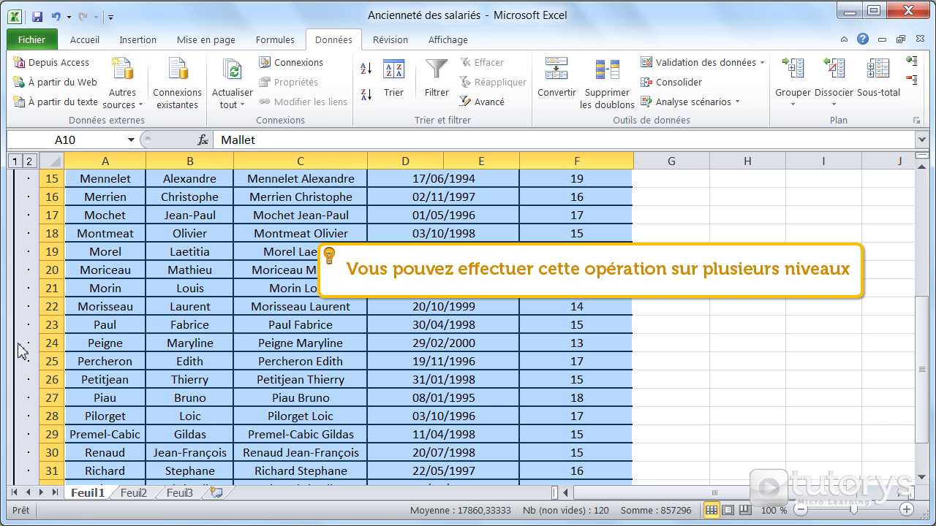
scroll(98, 338, "up", 2)
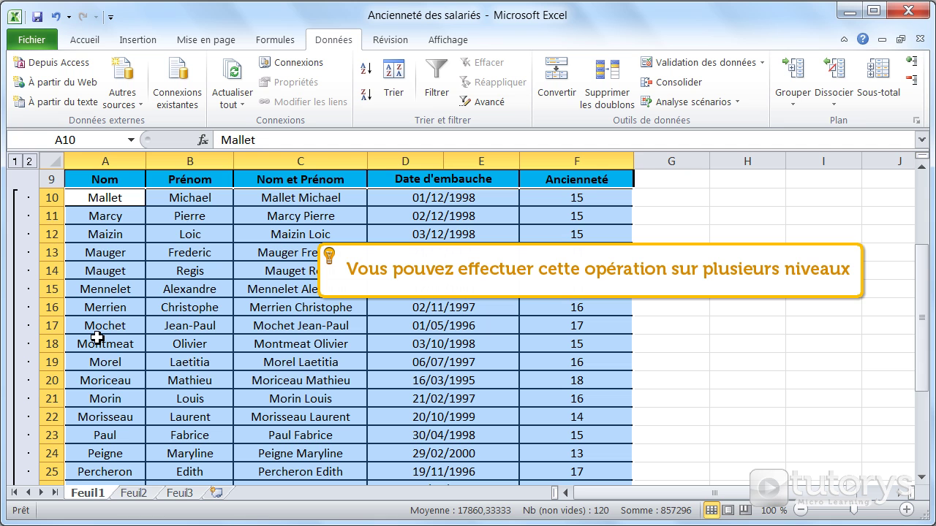
scroll(97, 338, "up", 1)
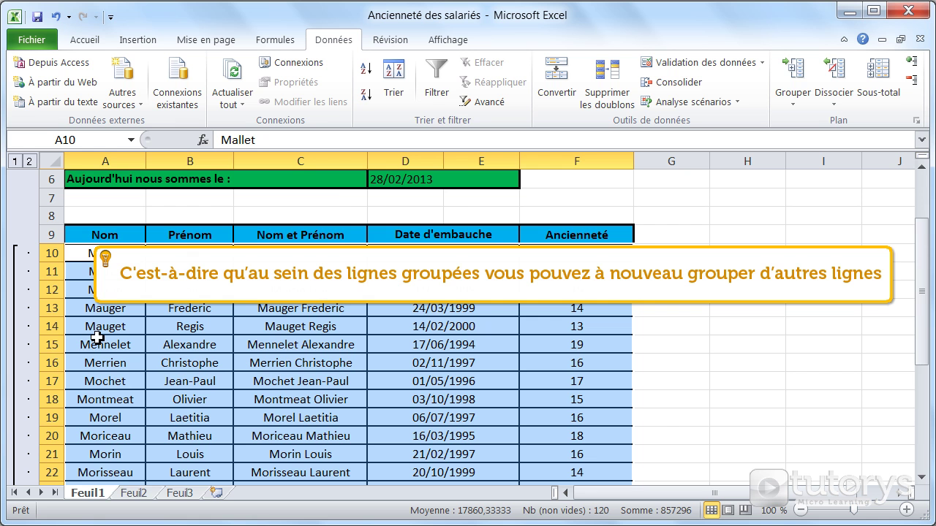
scroll(97, 338, "up", 1)
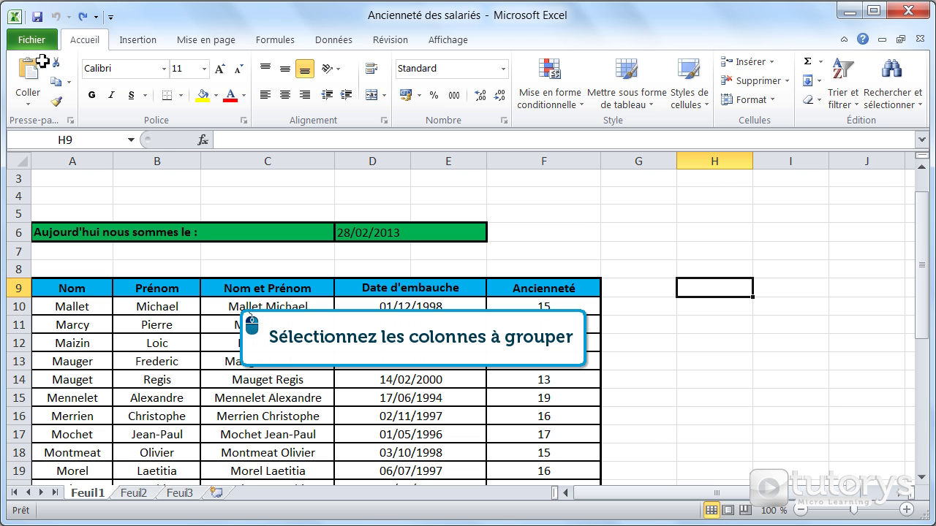
Select A10:C33 covering the Nom, Prénom and Nom et Prénom columns.
mouse_move(62, 310)
left_mouse_down()
mouse_move(277, 461)
mouse_move(285, 492)
mouse_move(293, 446)
left_mouse_up()
scroll(293, 446, "up", 2)
scroll(293, 444, "up", 2)
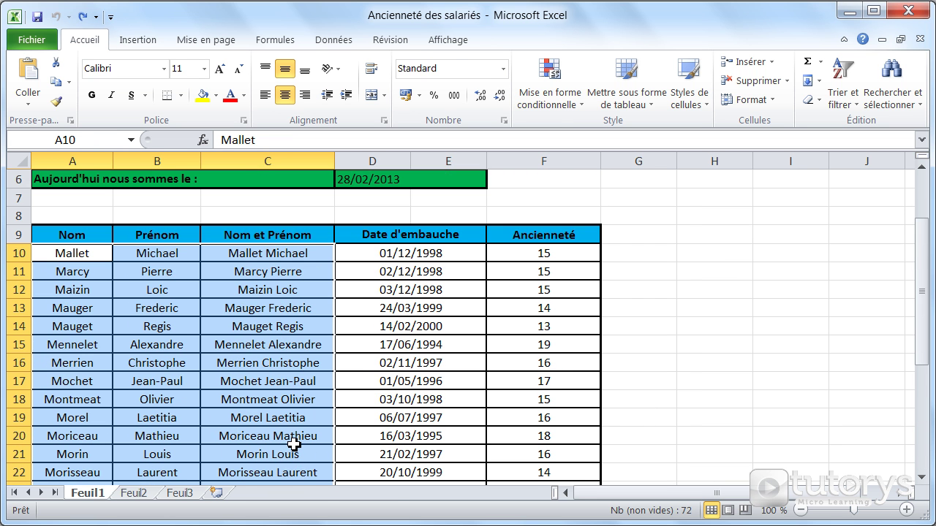
scroll(293, 445, "up", 1)
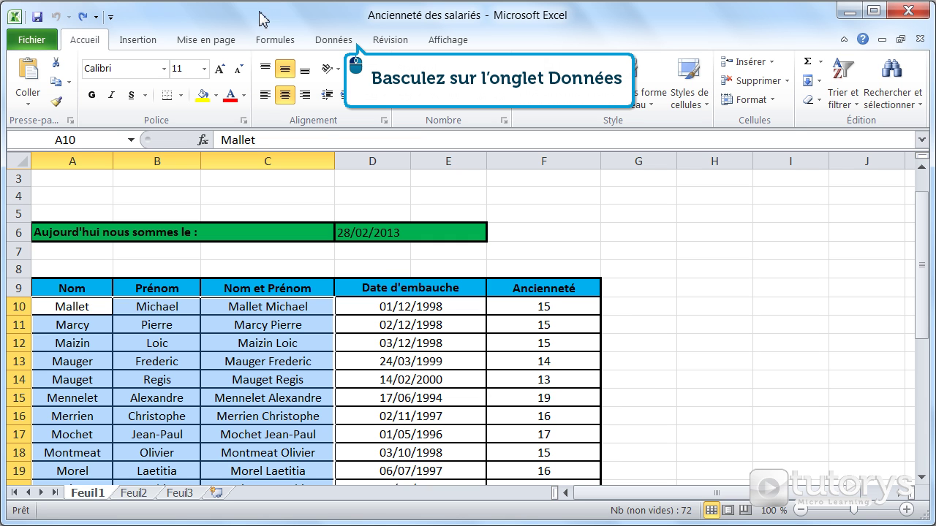
Group the selection as Colonnes with Données > Grouper.
left_click(333, 44)
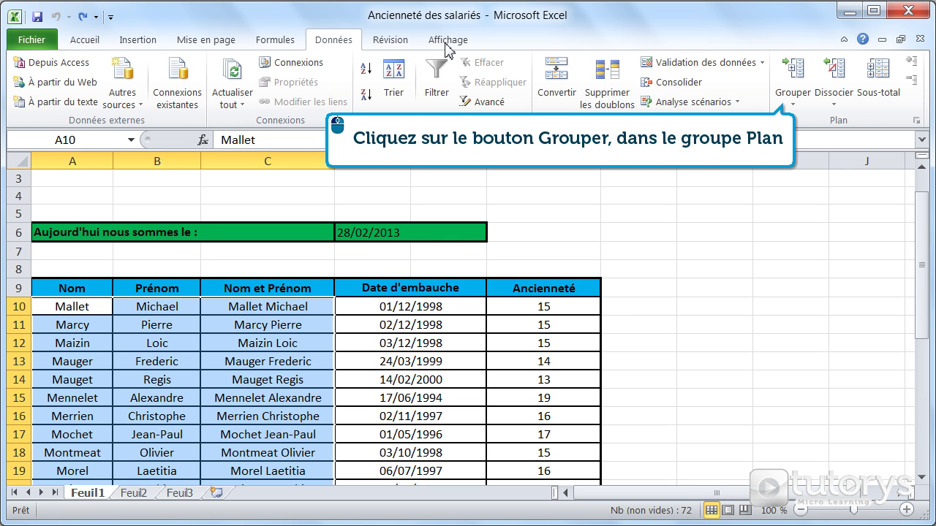
left_click(791, 72)
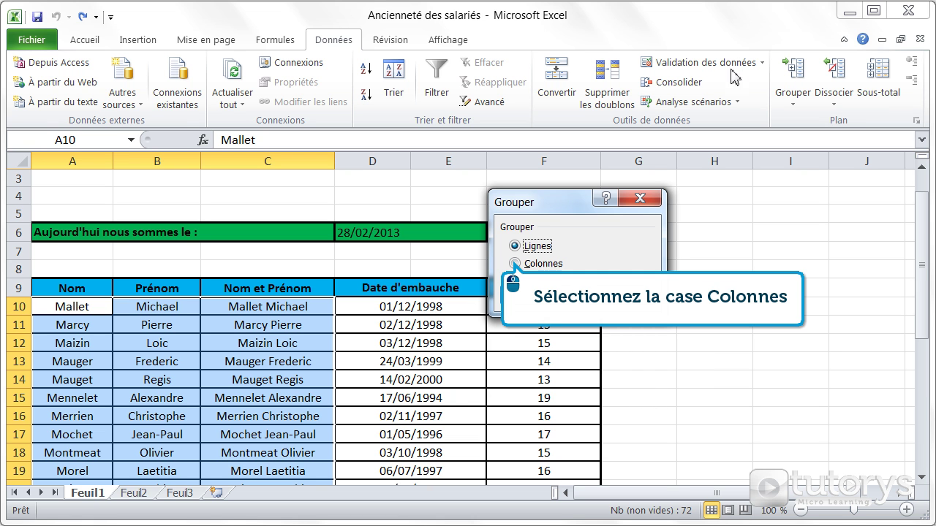
left_click(536, 266)
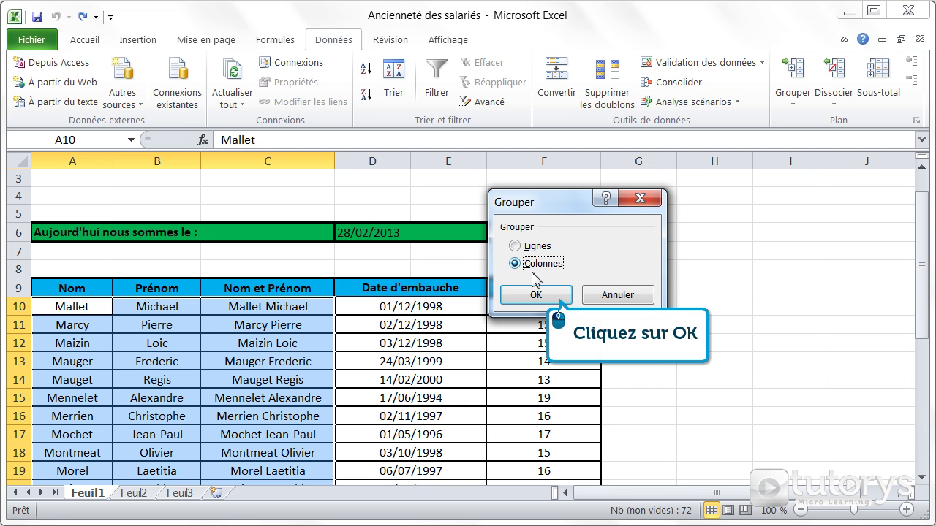
left_click(533, 295)
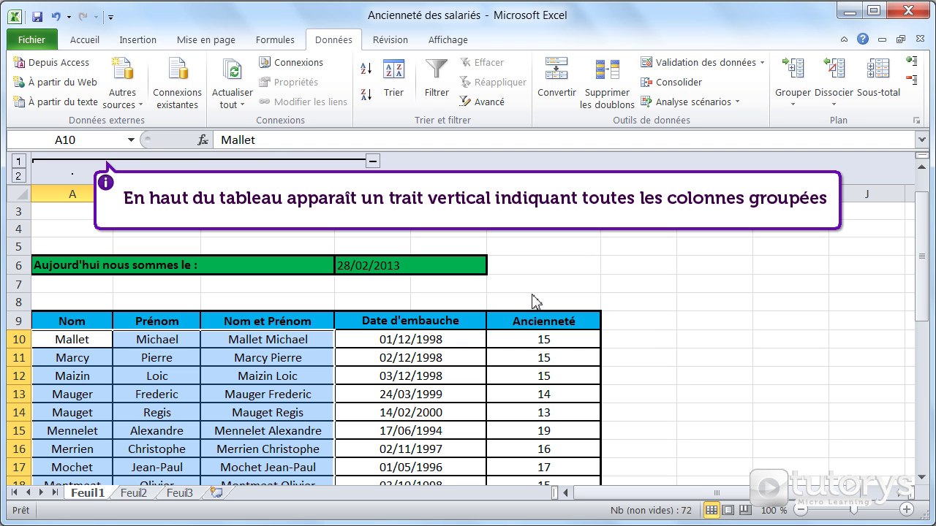
left_click(372, 160)
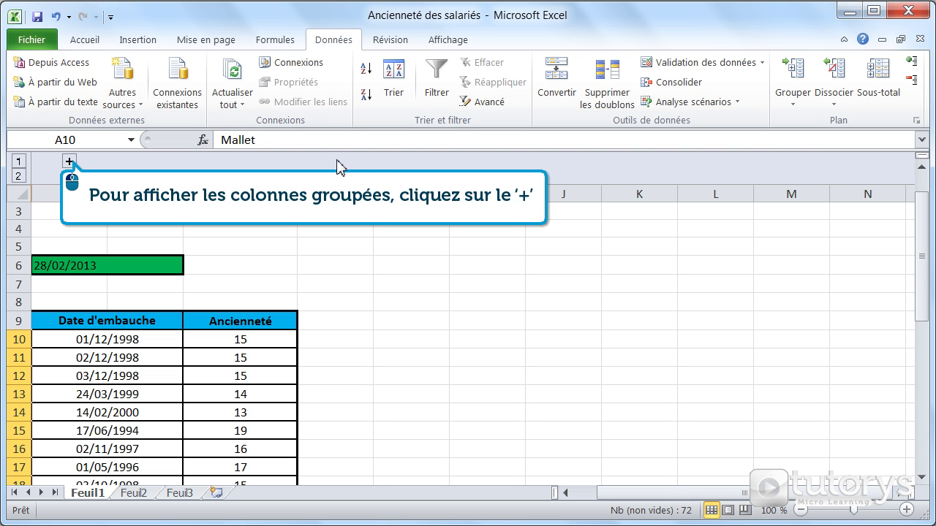
left_click(71, 162)
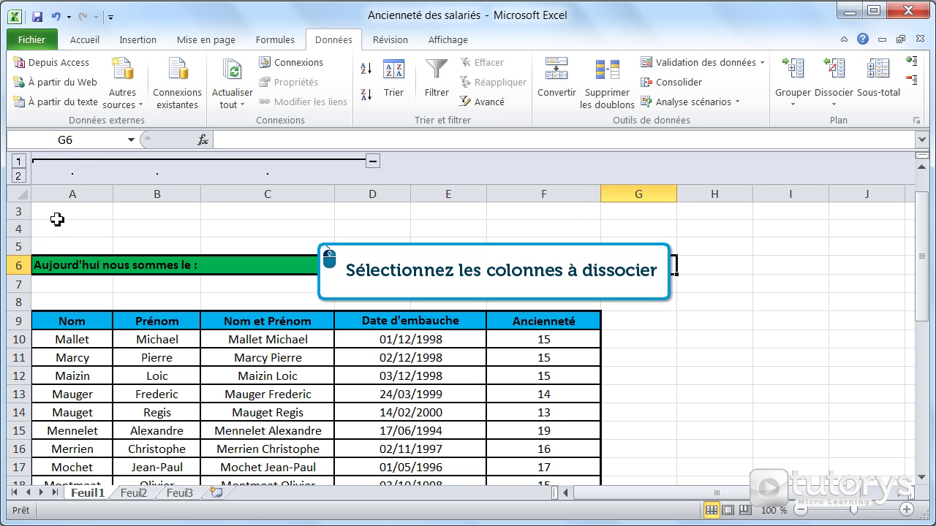
Select A10:C33 again in the employee table.
mouse_move(48, 337)
left_mouse_down()
mouse_move(260, 439)
mouse_move(265, 496)
left_mouse_up()
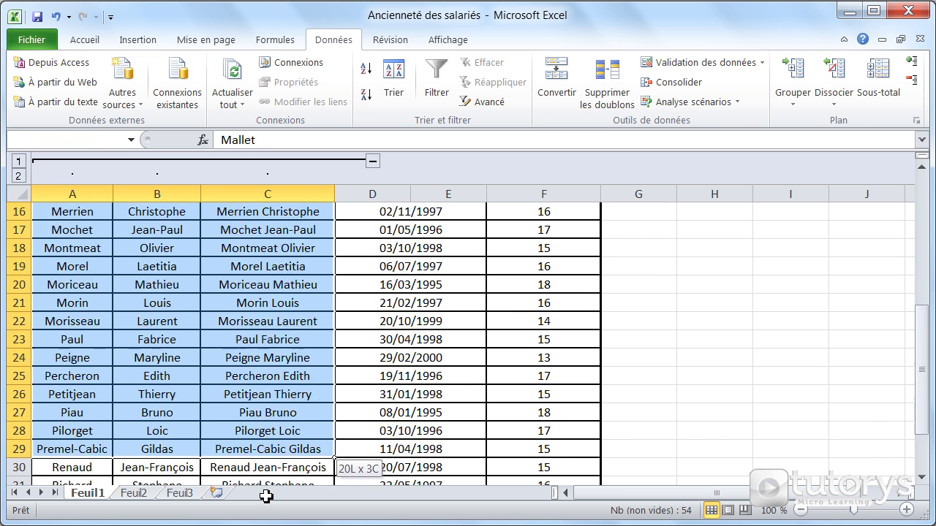
left_click_drag(266, 497, 285, 449)
scroll(285, 449, "up", 6)
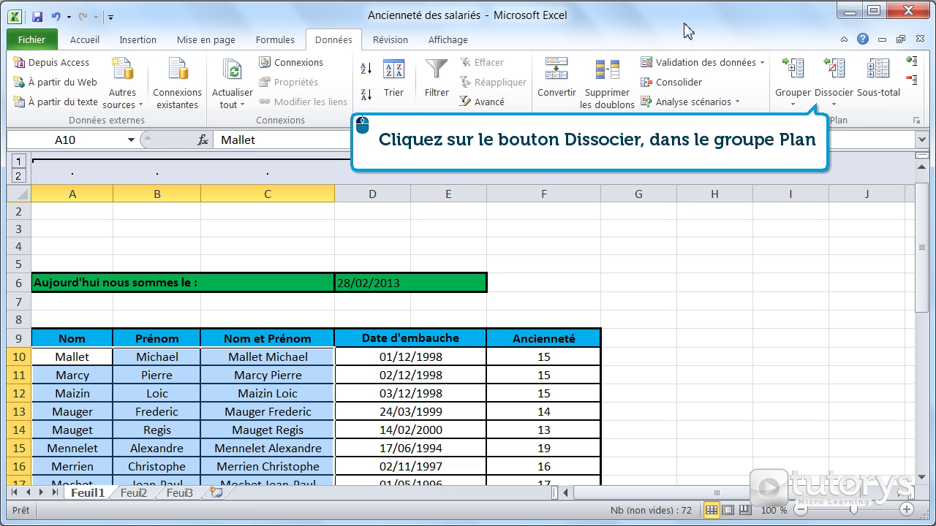
Ungroup the selection as Colonnes via Dissocier, then deselect by clicking G5.
left_click(838, 79)
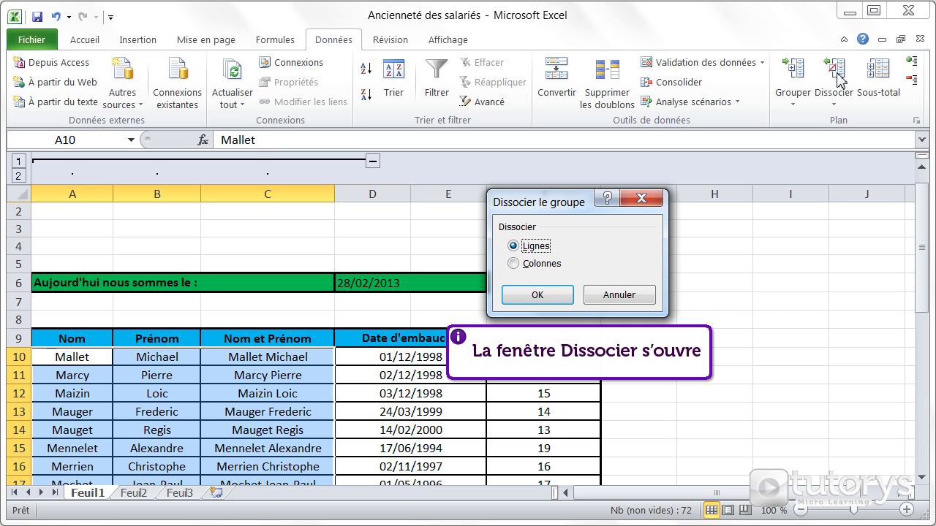
left_click(514, 264)
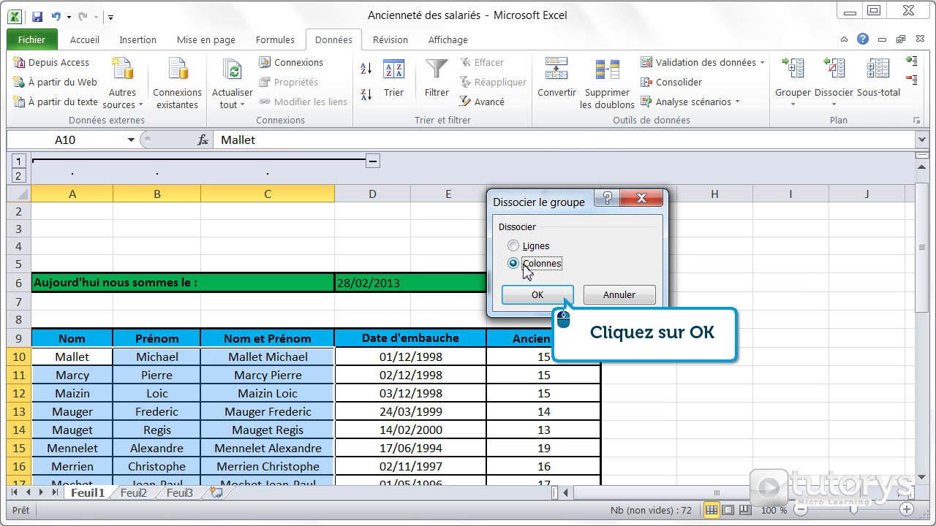
left_click(541, 294)
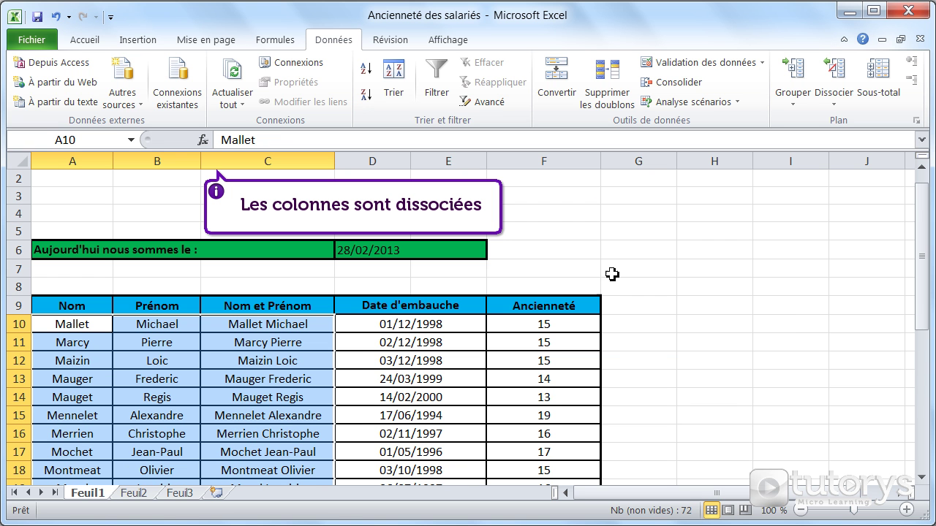
left_click(628, 233)
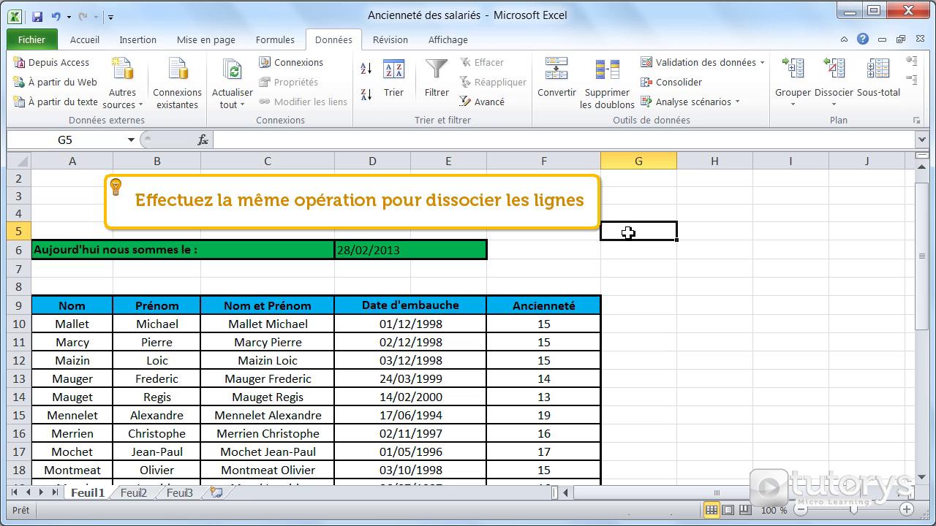